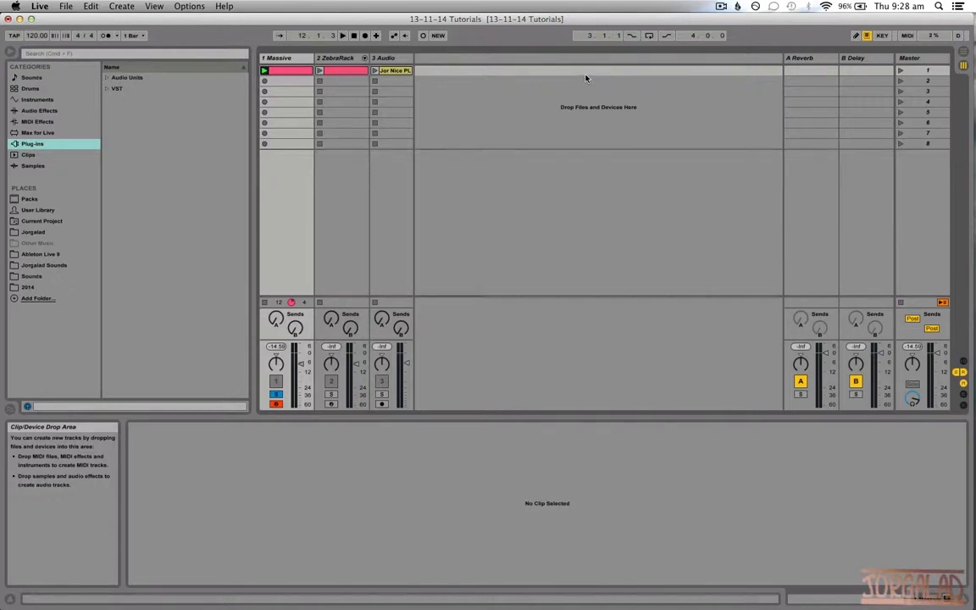
Open the Massive synthesizer's editing window from the device on track 1.
{"action": "left_click", "coordinate": [288, 61]}
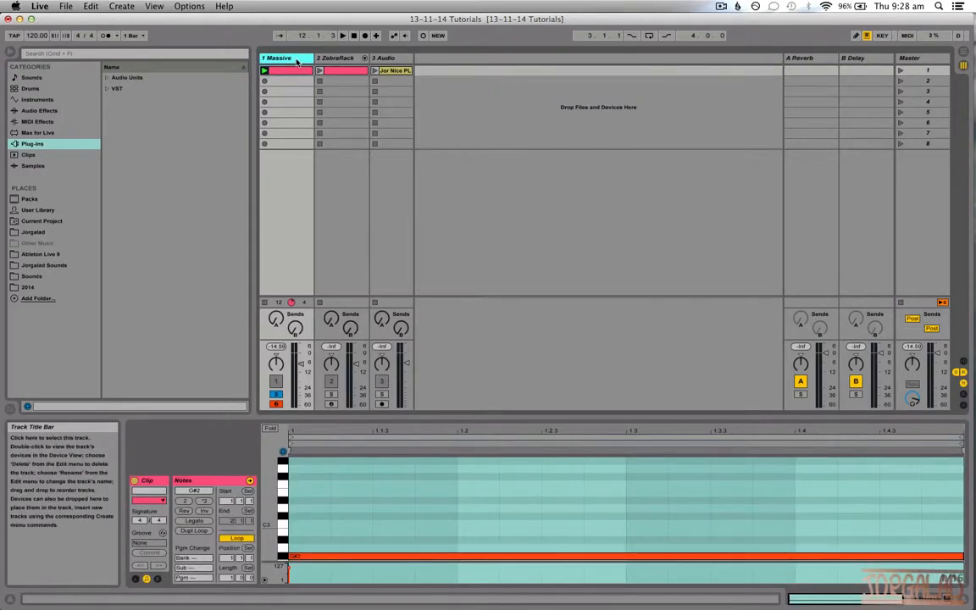
{"action": "double_click", "coordinate": [296, 62]}
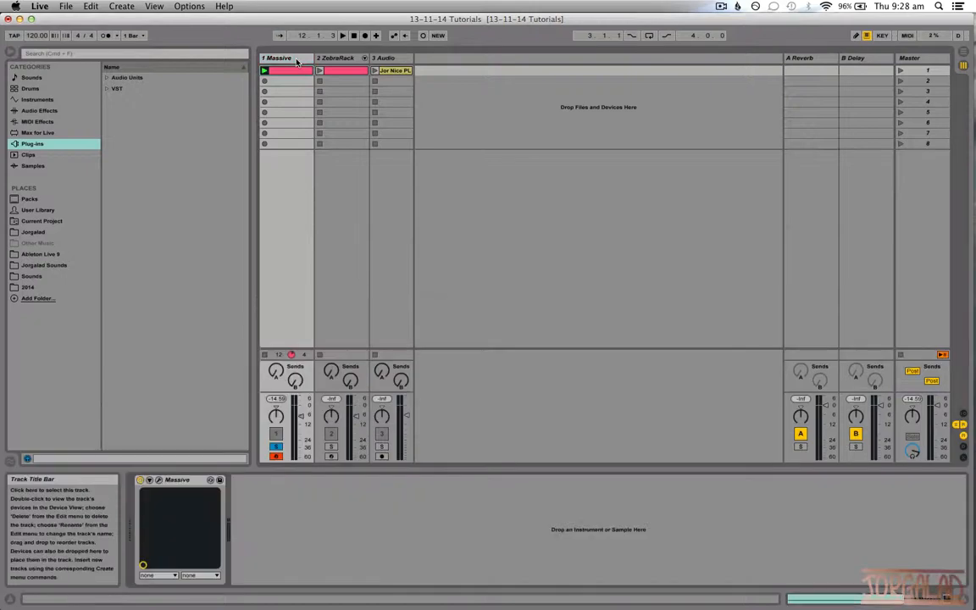
{"action": "left_click", "coordinate": [159, 481]}
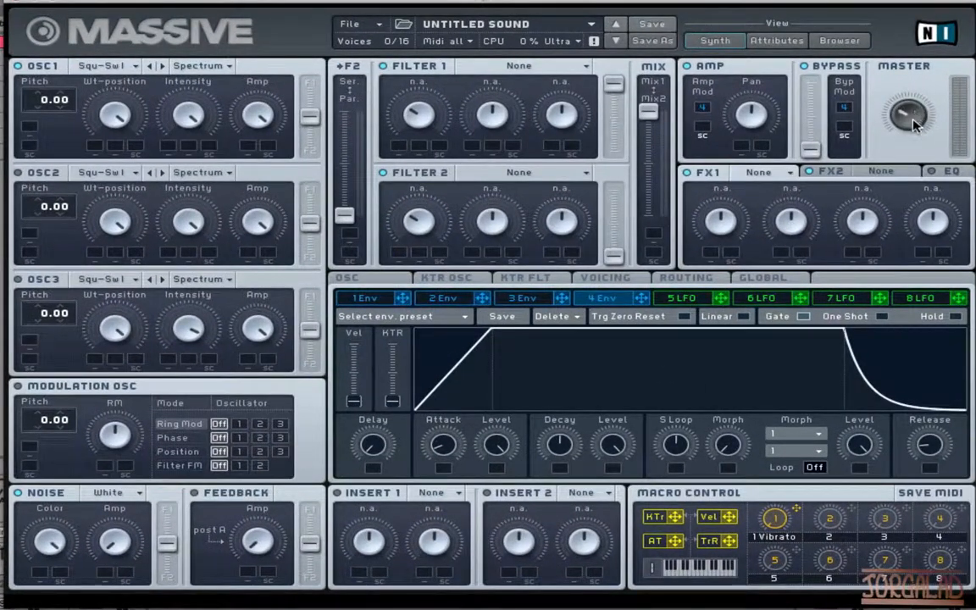
Adjust the master volume and turn the noise oscillator's color down from its maximum.
{"action": "left_click_drag", "start_coordinate": [912, 119], "coordinate": [913, 122]}
{"action": "left_click_drag", "start_coordinate": [58, 546], "coordinate": [30, 597]}
{"action": "left_click_drag", "start_coordinate": [74, 551], "coordinate": [57, 527]}
Set Filter 1 to the Daft type and route the noise oscillator fully into Filter 1.
{"action": "left_click", "coordinate": [553, 68]}
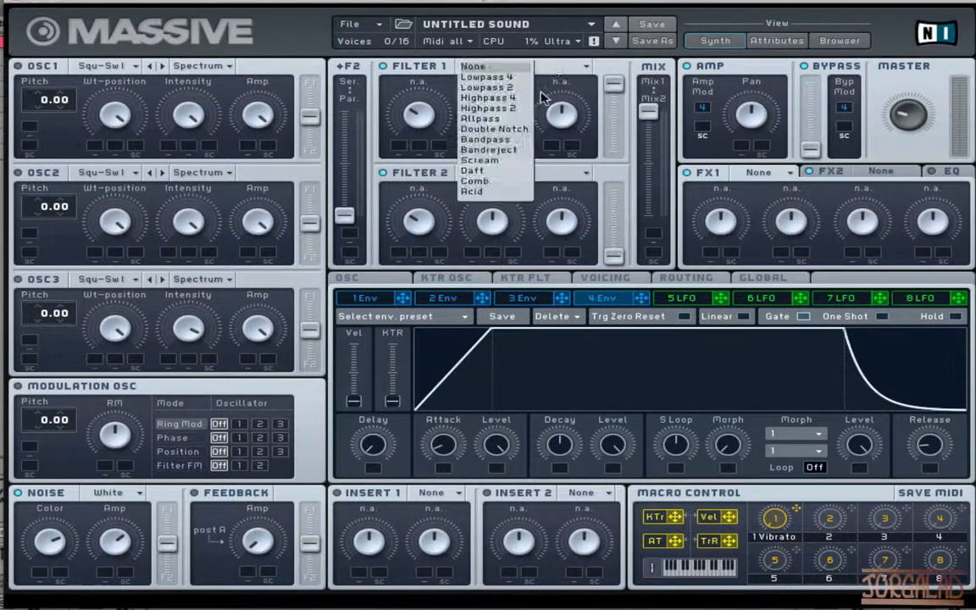
{"action": "left_click", "coordinate": [501, 166]}
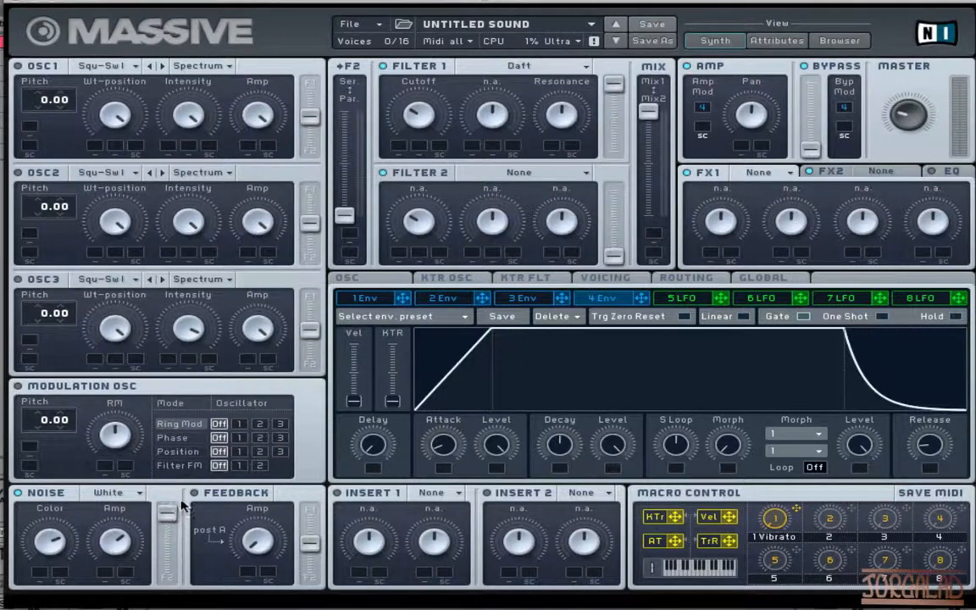
{"action": "left_click_drag", "start_coordinate": [175, 544], "coordinate": [191, 464]}
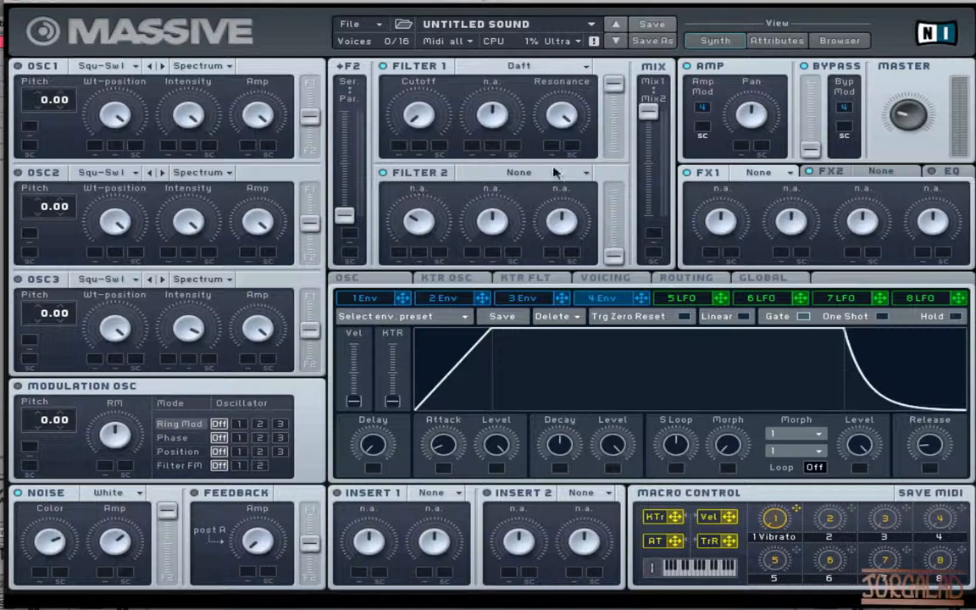
Keep Daft as the Filter 1 type and raise its cutoff from the minimum to a lower-middle position.
{"action": "left_click", "coordinate": [538, 68]}
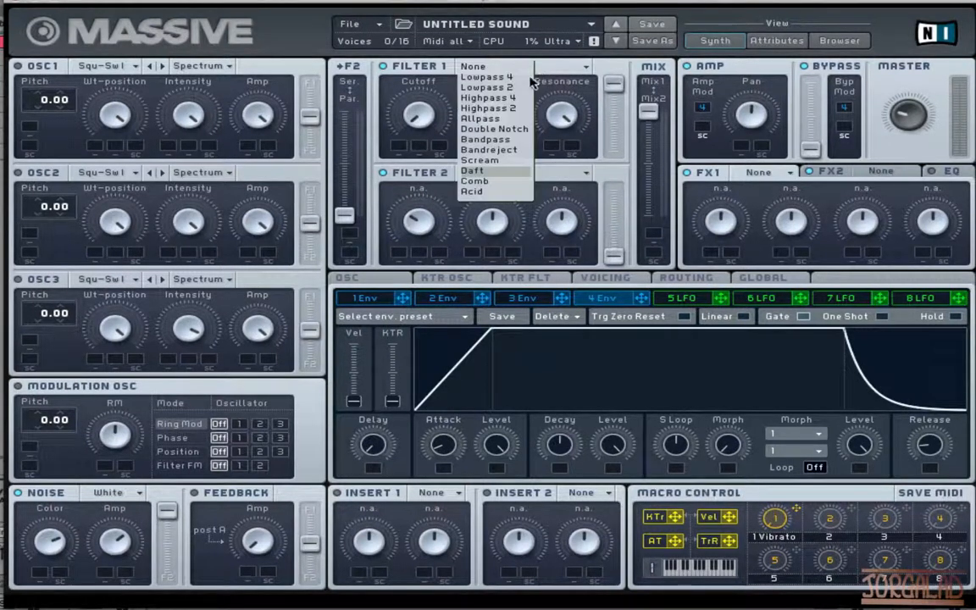
{"action": "left_click", "coordinate": [491, 172]}
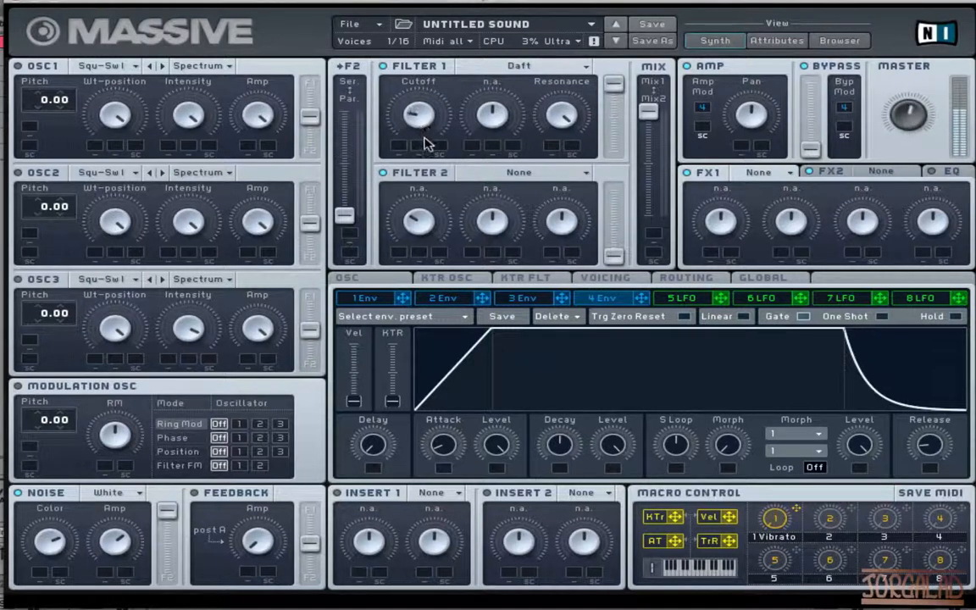
{"action": "mouse_move", "coordinate": [424, 137]}
{"action": "left_mouse_down"}
{"action": "mouse_move", "coordinate": [426, 165]}
{"action": "mouse_move", "coordinate": [421, 77]}
{"action": "mouse_move", "coordinate": [420, 117]}
{"action": "left_mouse_up"}
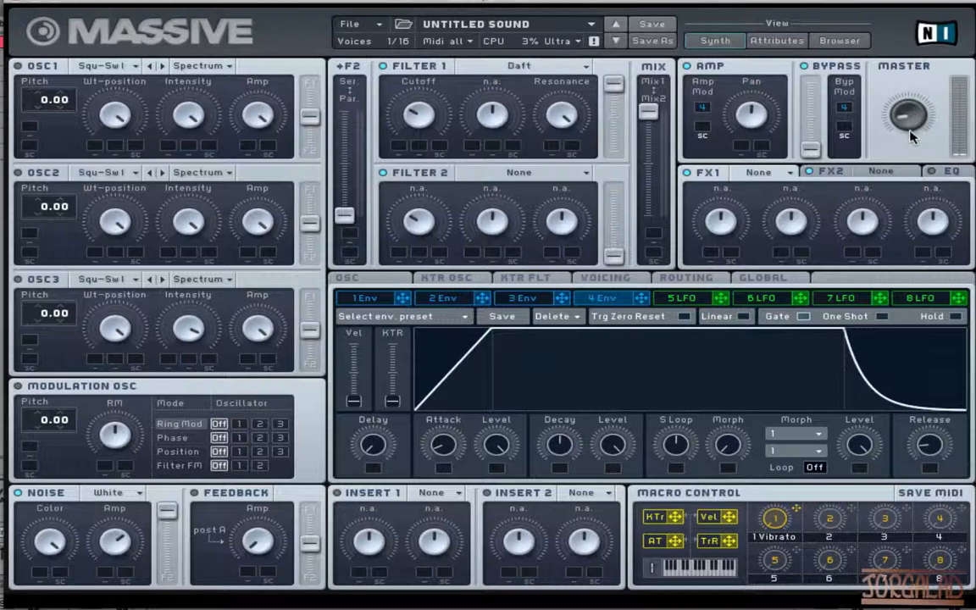
Switch modulator 5 from LFO to Stepper and enable its tempo sync.
{"action": "left_click", "coordinate": [702, 302]}
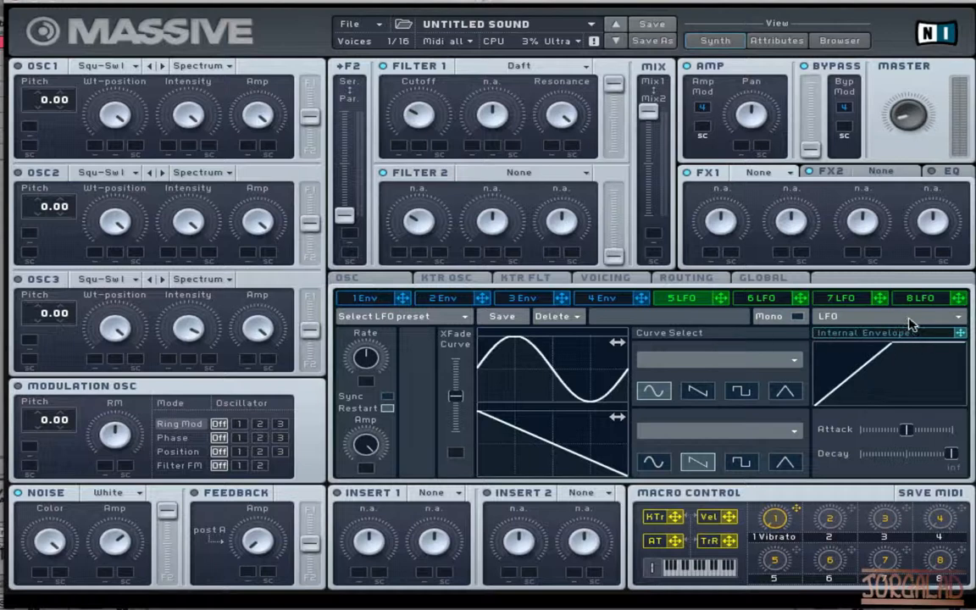
{"action": "left_click", "coordinate": [957, 318]}
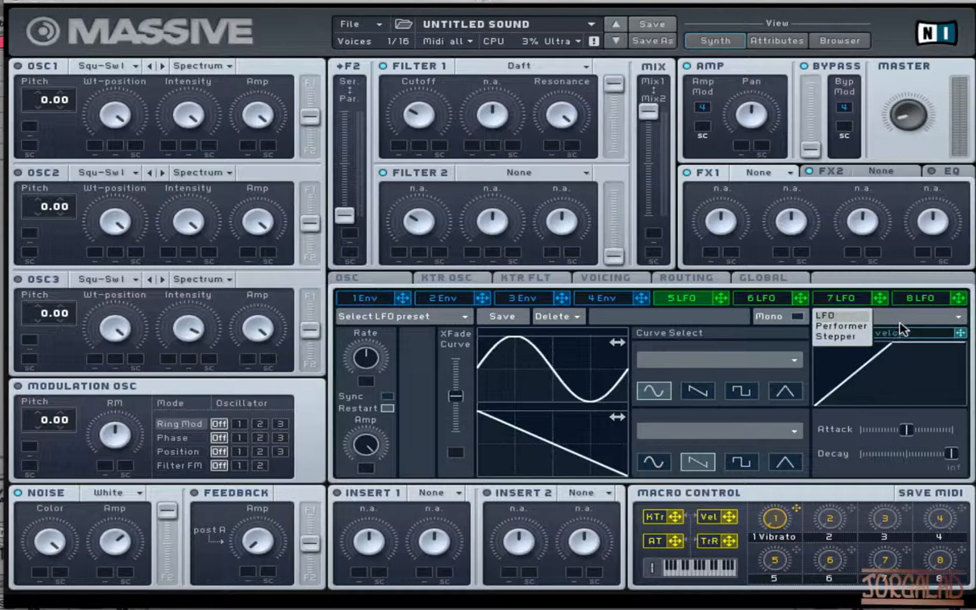
{"action": "left_click", "coordinate": [856, 336]}
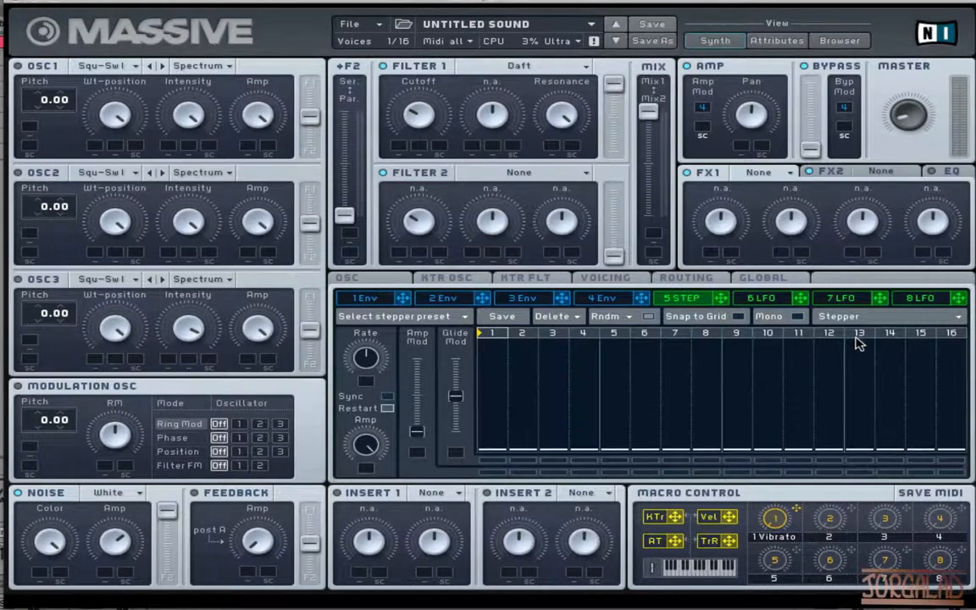
{"action": "left_click", "coordinate": [386, 395]}
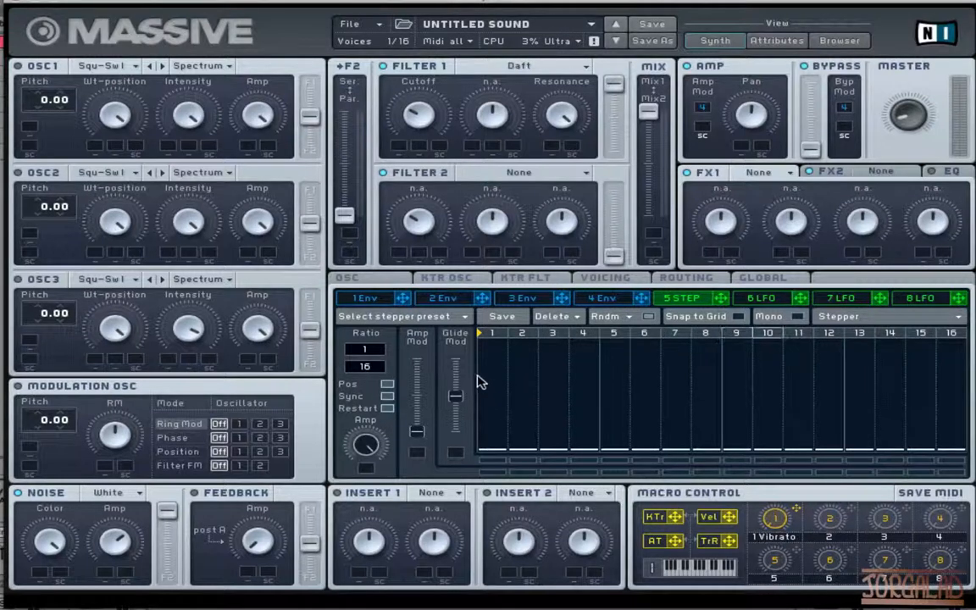
Draw varied levels for steps 1, 3, 5, 6, 7 and 9 of the stepper, with step 7 at the maximum.
{"action": "left_click", "coordinate": [504, 400]}
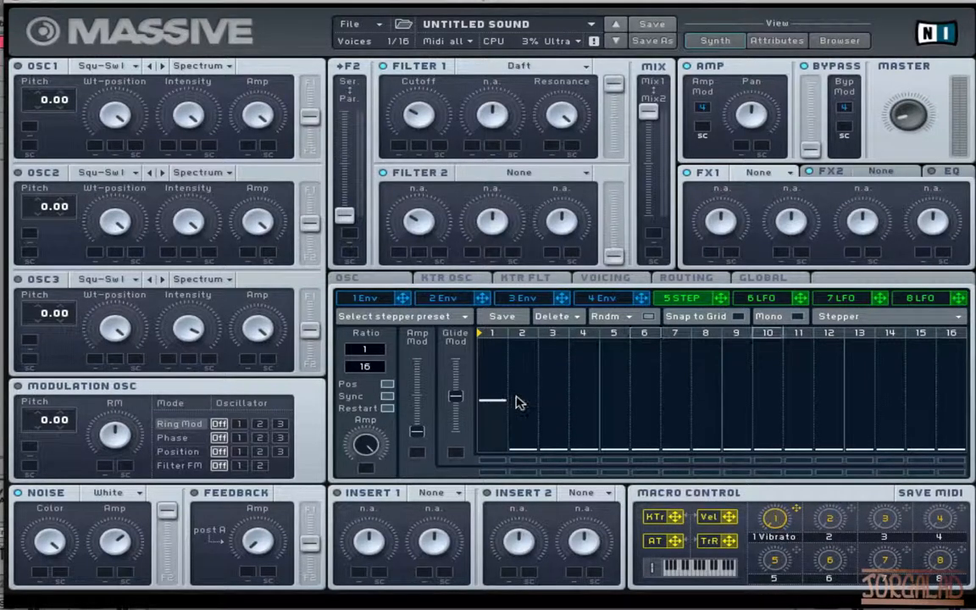
{"action": "left_click_drag", "start_coordinate": [561, 381], "coordinate": [565, 370]}
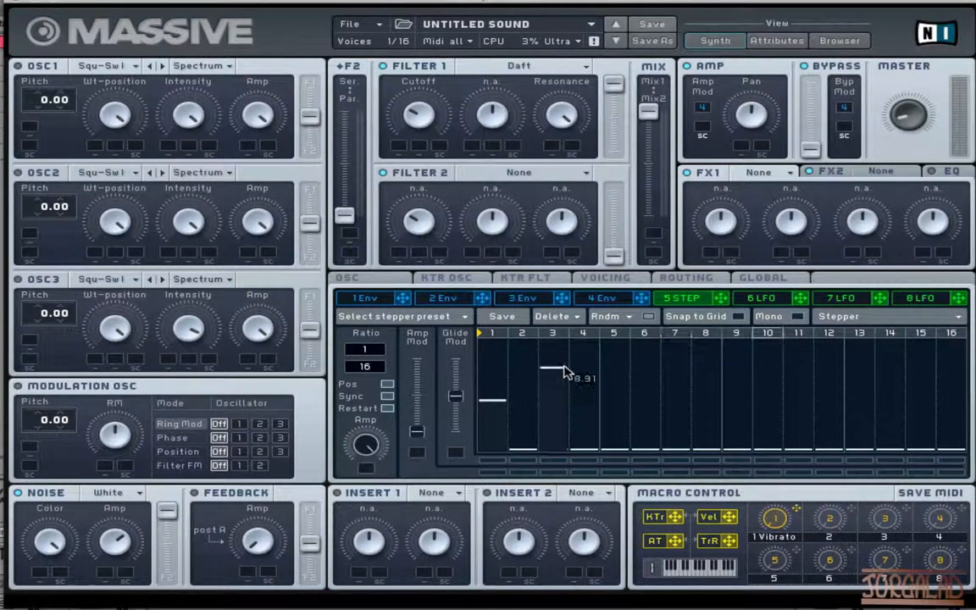
{"action": "left_click", "coordinate": [609, 396]}
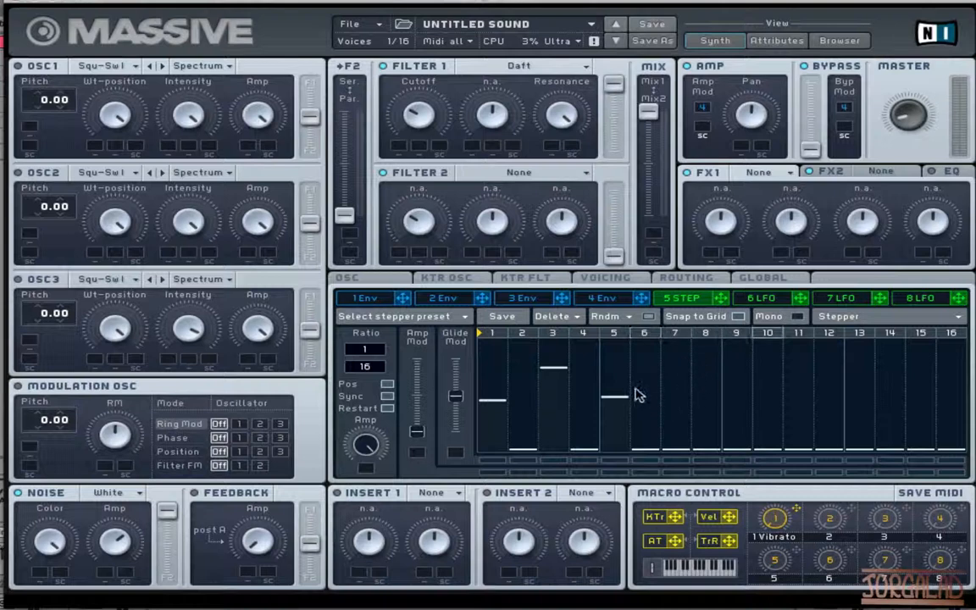
{"action": "mouse_move", "coordinate": [638, 395]}
{"action": "left_mouse_down"}
{"action": "mouse_move", "coordinate": [657, 373]}
{"action": "mouse_move", "coordinate": [653, 394]}
{"action": "mouse_move", "coordinate": [668, 332]}
{"action": "left_mouse_up"}
{"action": "left_click", "coordinate": [734, 403]}
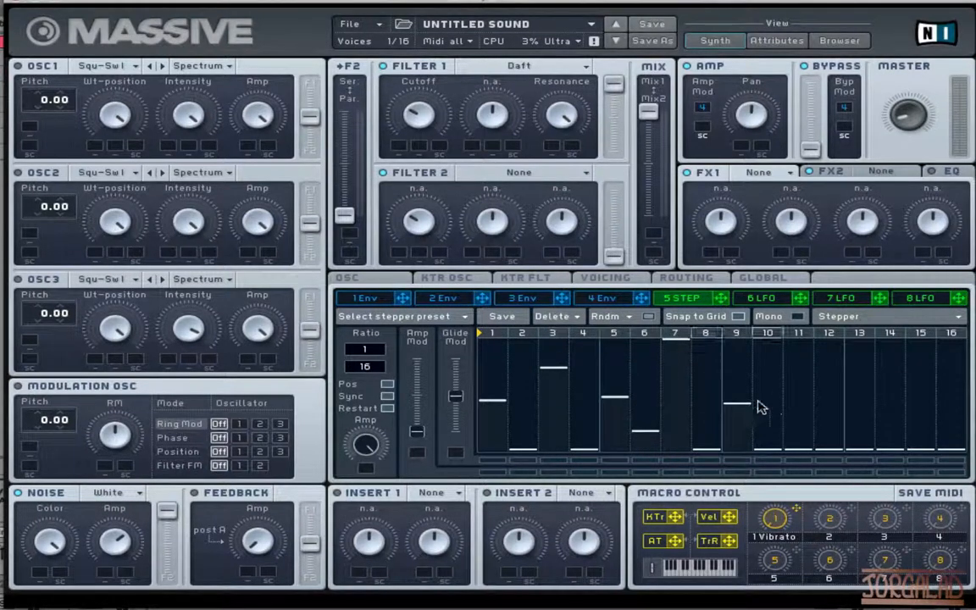
Continue the stepper pattern with middle levels on steps 10, 13 and 15 and a lower one on step 12.
{"action": "left_click_drag", "start_coordinate": [762, 398], "coordinate": [767, 384]}
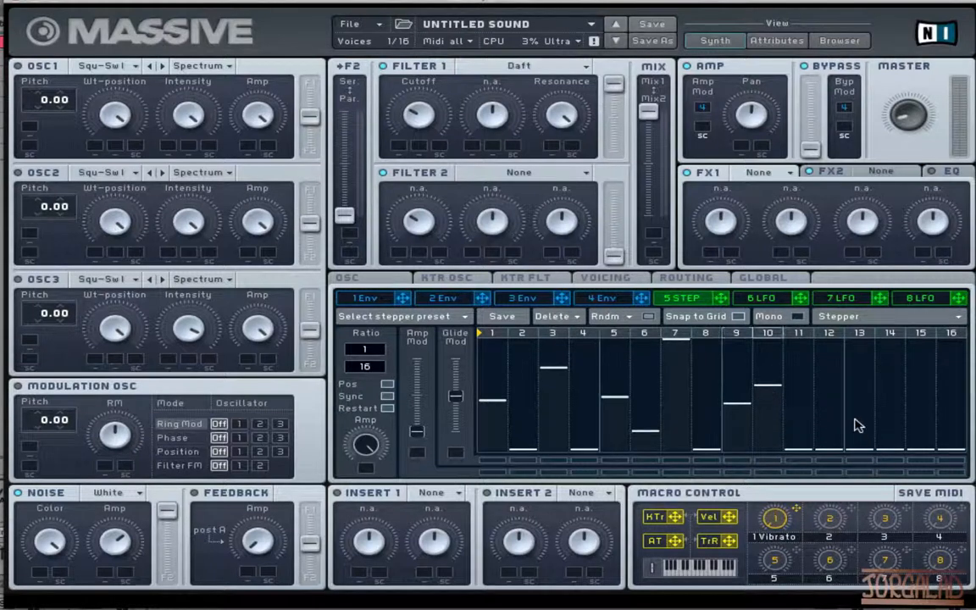
{"action": "left_click_drag", "start_coordinate": [830, 420], "coordinate": [830, 423]}
{"action": "left_click", "coordinate": [860, 384]}
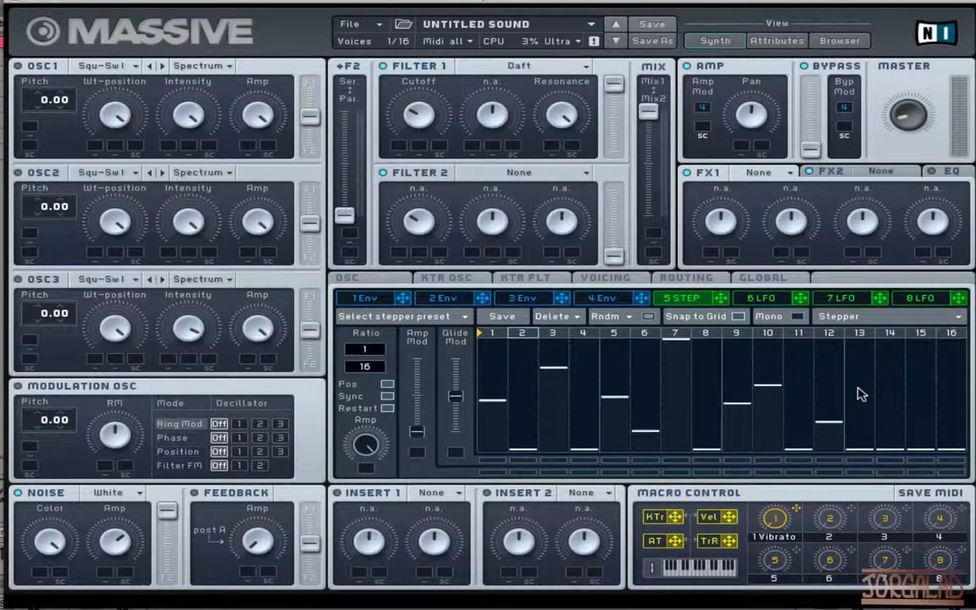
{"action": "left_click", "coordinate": [923, 394]}
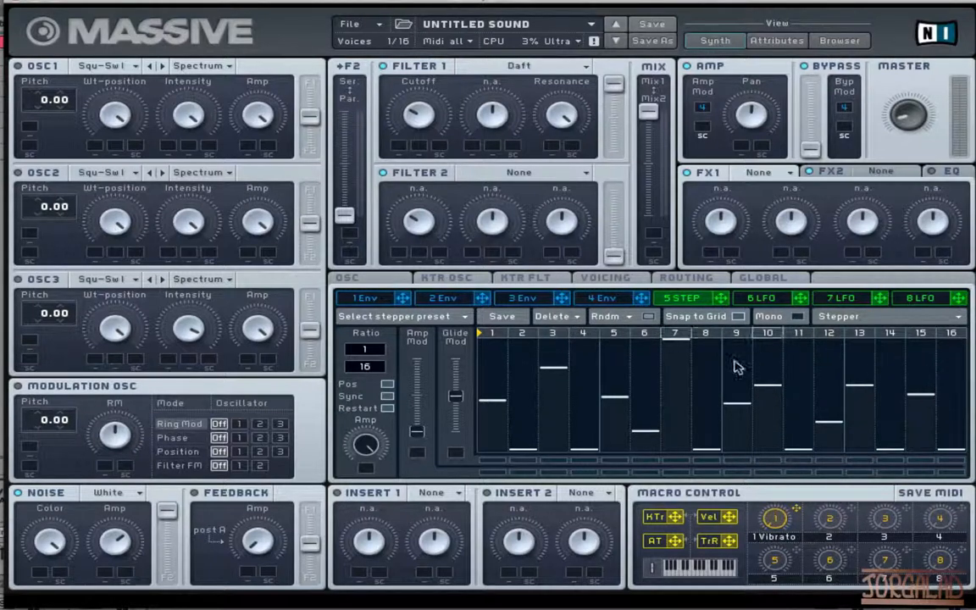
Lower steps 1 and 7, raise step 3 to the maximum, and assign modulator 5 to Filter 1's cutoff.
{"action": "mouse_move", "coordinate": [679, 366]}
{"action": "left_mouse_down"}
{"action": "mouse_move", "coordinate": [675, 397]}
{"action": "mouse_move", "coordinate": [675, 385]}
{"action": "left_mouse_up"}
{"action": "left_click", "coordinate": [495, 412]}
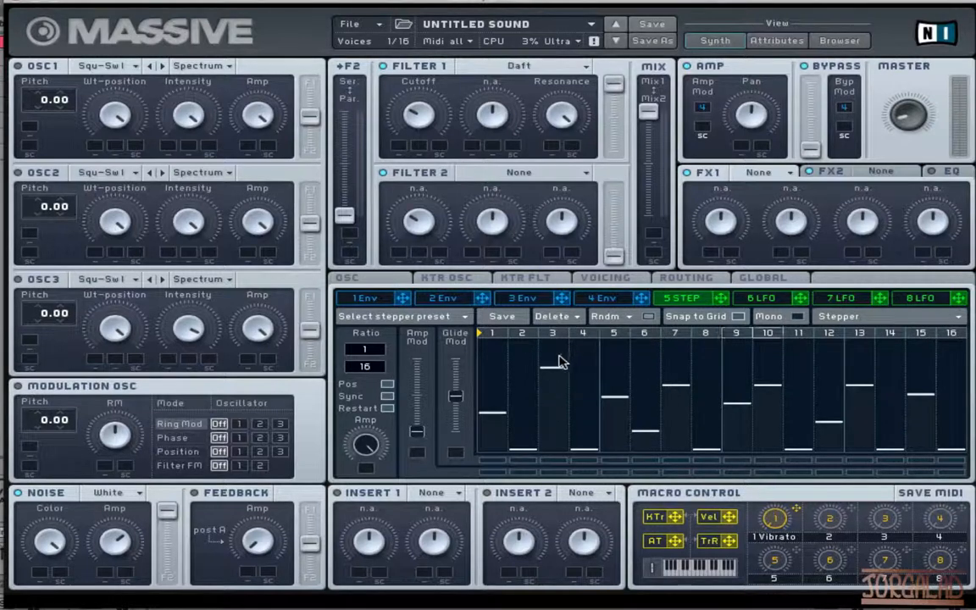
{"action": "left_click_drag", "start_coordinate": [559, 355], "coordinate": [561, 338]}
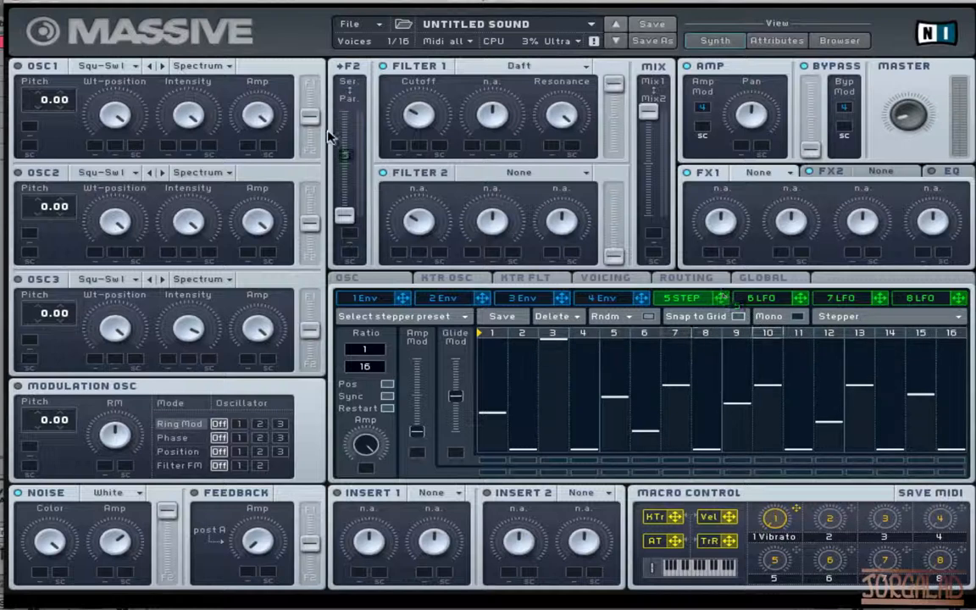
{"action": "left_click_drag", "start_coordinate": [330, 136], "coordinate": [419, 120]}
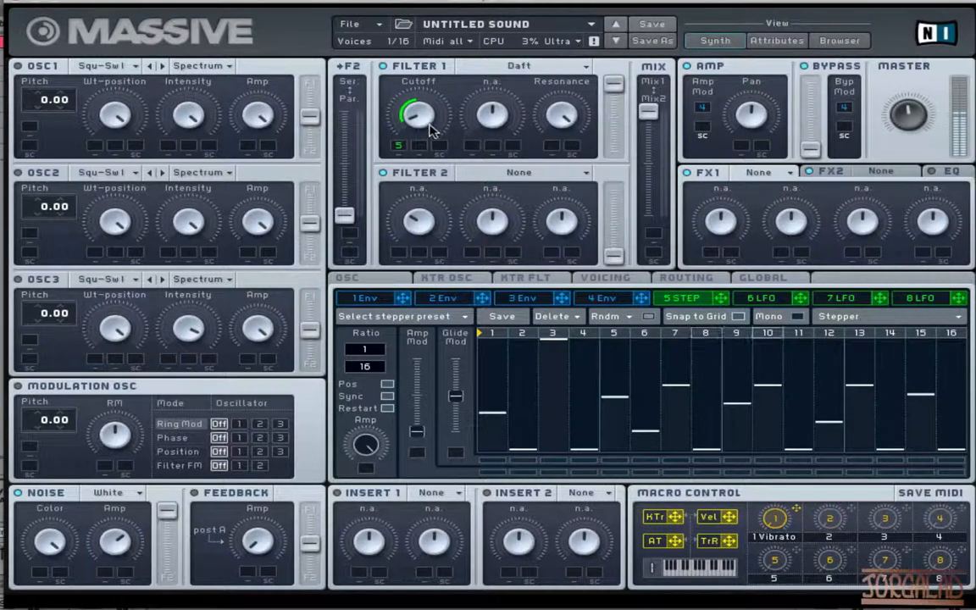
Reshape the stepper's first part: raise step 1, lower step 3, lift step 4 slightly and raise step 5 near the top.
{"action": "left_click", "coordinate": [494, 400]}
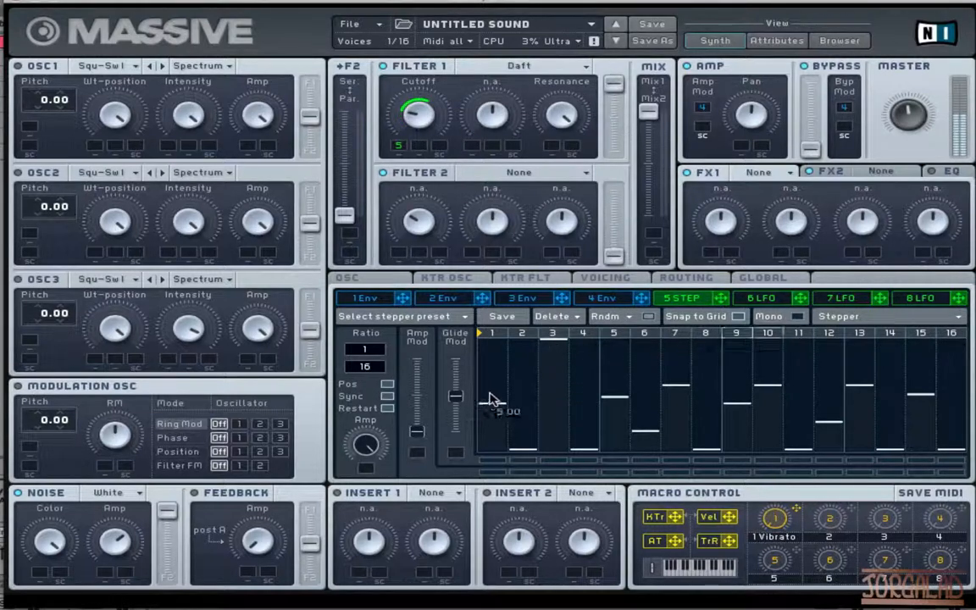
{"action": "left_click_drag", "start_coordinate": [491, 395], "coordinate": [492, 376]}
{"action": "left_click", "coordinate": [553, 384]}
{"action": "left_click", "coordinate": [583, 441]}
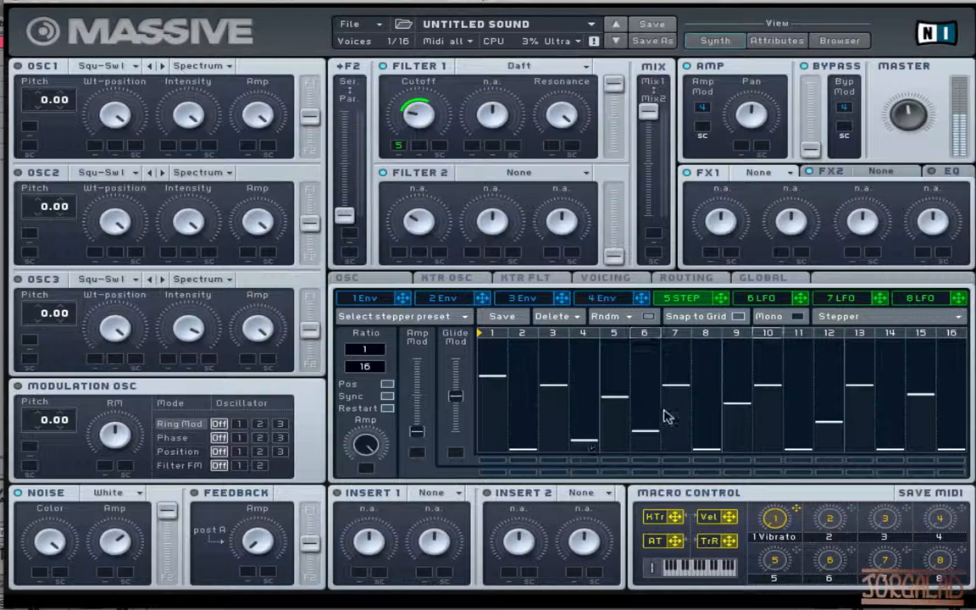
{"action": "left_click_drag", "start_coordinate": [637, 389], "coordinate": [632, 357]}
{"action": "left_click", "coordinate": [622, 348]}
Raise stepper steps 6, 8, 14 and 16 to high levels and leave step 7 at a lower level.
{"action": "left_click", "coordinate": [646, 432]}
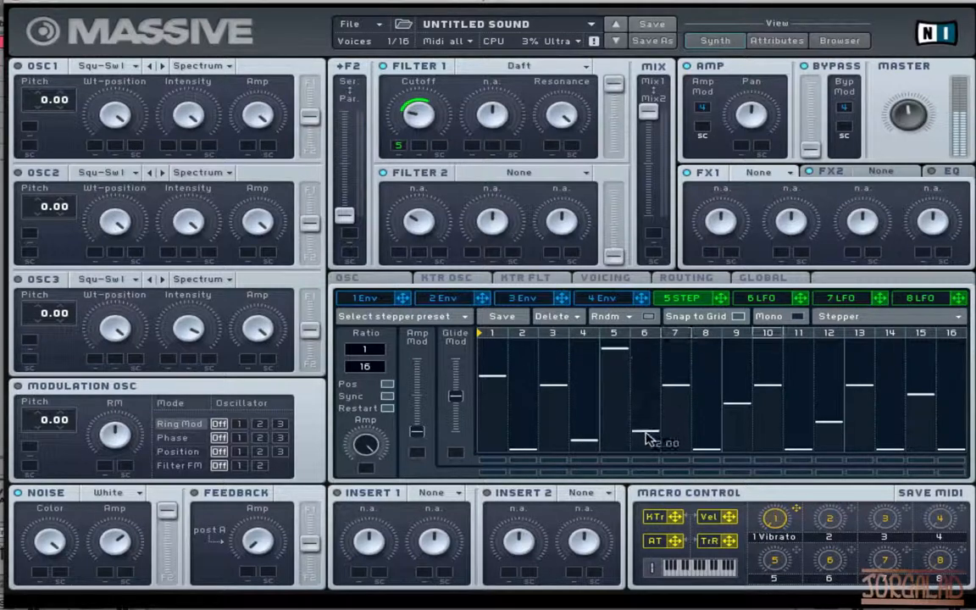
{"action": "left_click_drag", "start_coordinate": [647, 436], "coordinate": [646, 440]}
{"action": "left_click", "coordinate": [673, 367]}
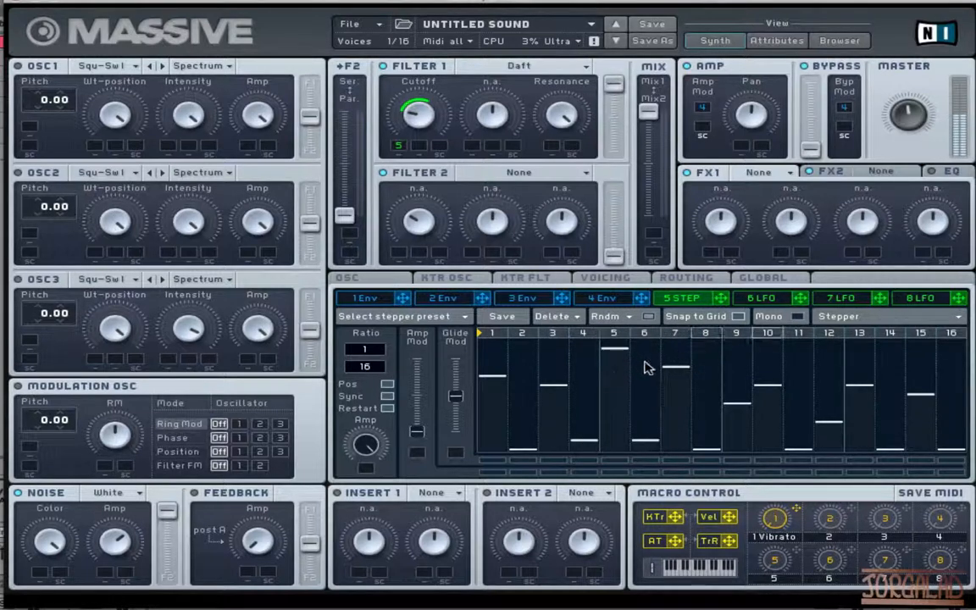
{"action": "left_click", "coordinate": [647, 366]}
{"action": "left_click", "coordinate": [678, 413]}
{"action": "left_click", "coordinate": [707, 348]}
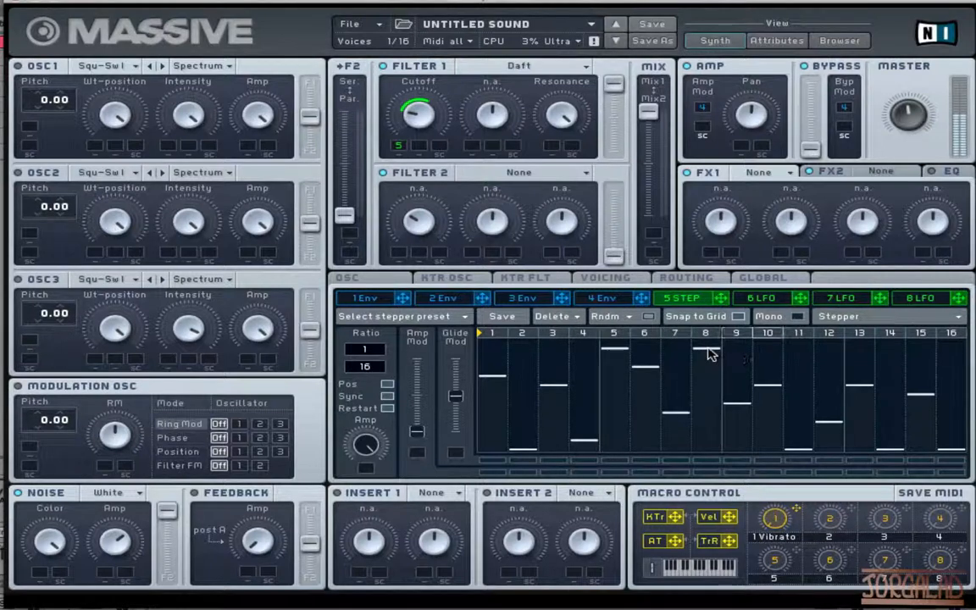
{"action": "left_click", "coordinate": [885, 349]}
{"action": "left_click", "coordinate": [948, 377]}
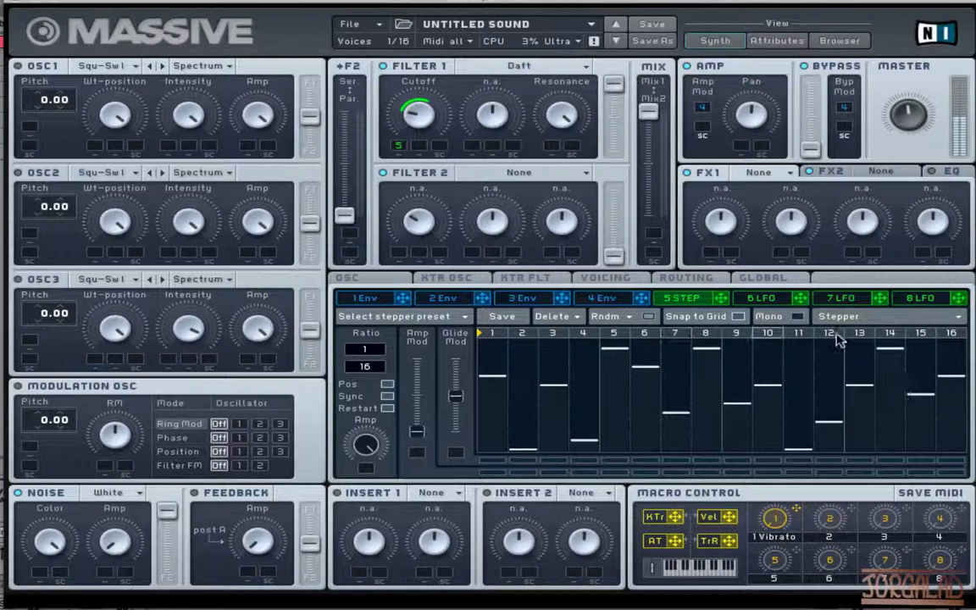
Load the Reverb effect in the FX1 slot.
{"action": "left_click", "coordinate": [784, 174]}
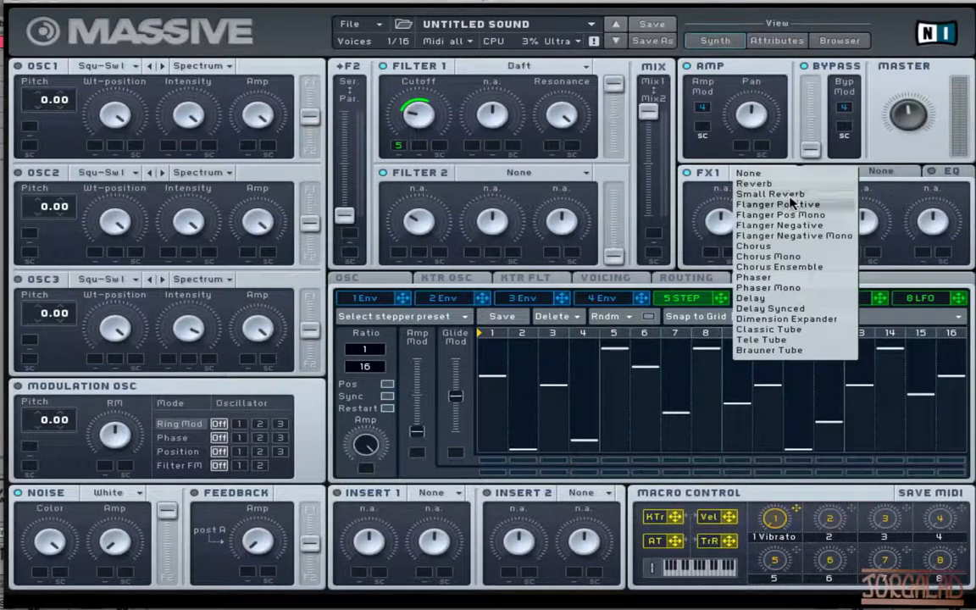
{"action": "left_click", "coordinate": [753, 183]}
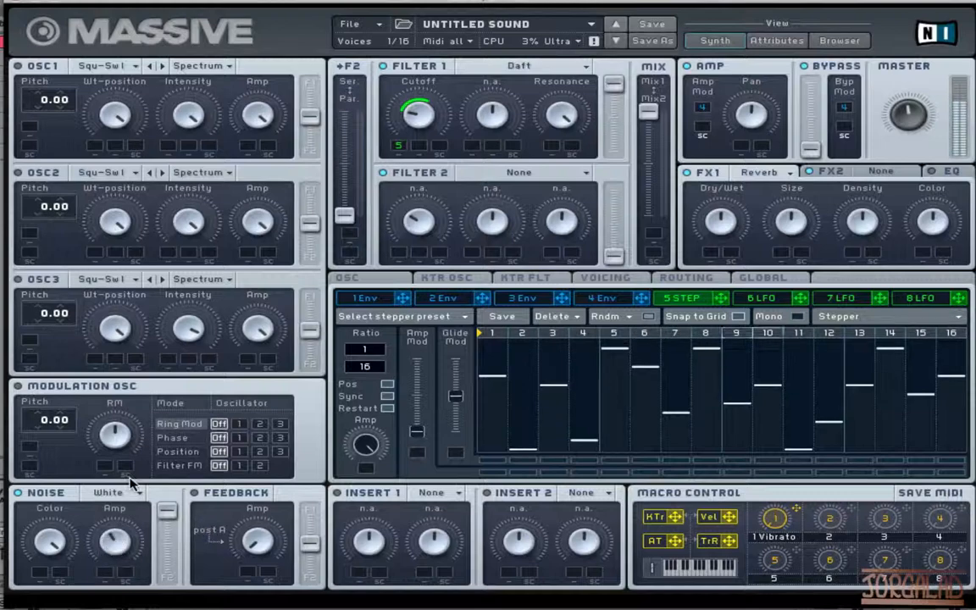